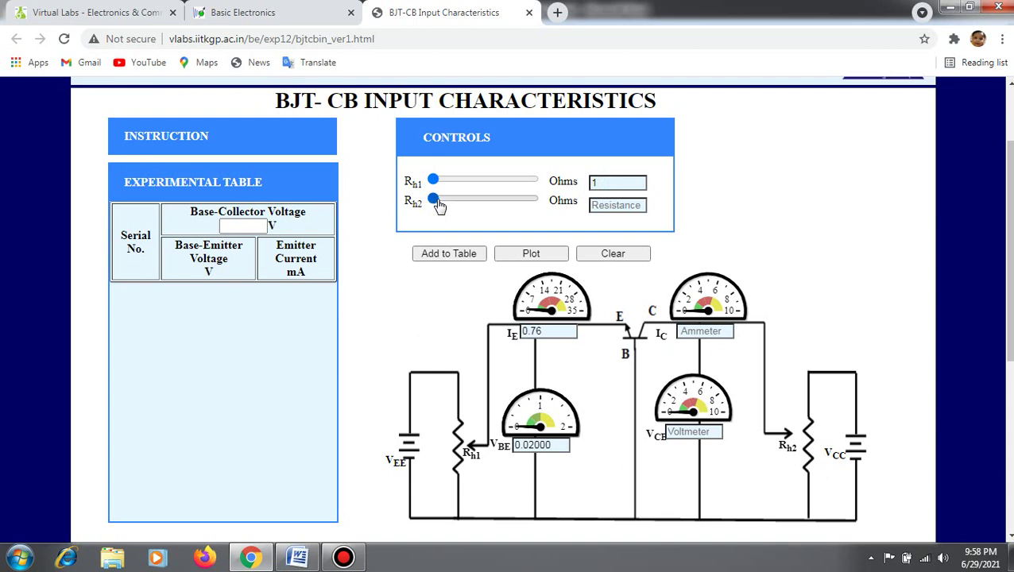
- Set Rh2 to 1 ohm and record the first input-characteristics reading in the table with Rh1 at 7 ohms
left_click_drag(440, 204, 433, 205)
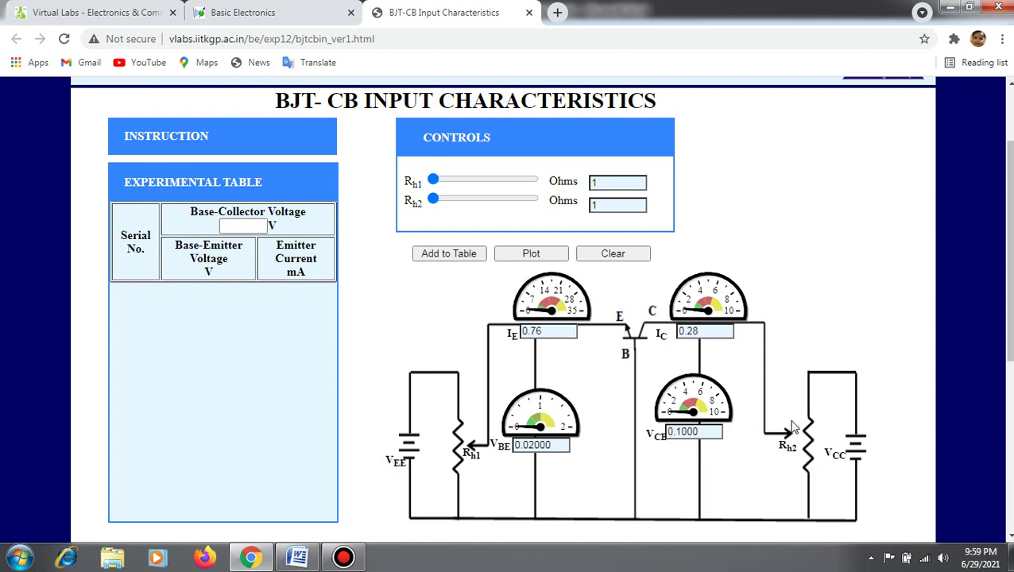
left_click(442, 200)
left_click_drag(442, 201, 432, 203)
left_click(441, 185)
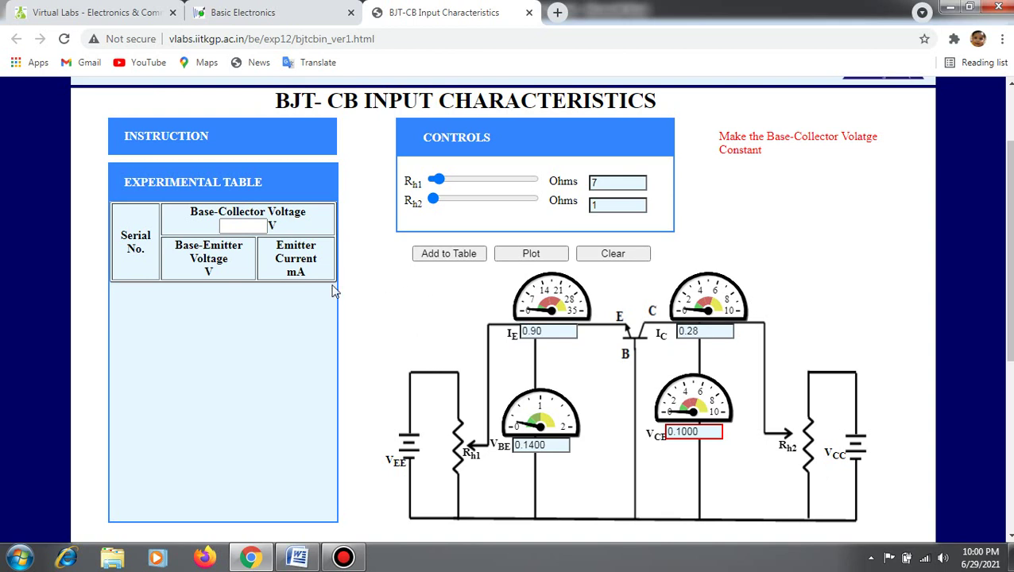
left_click(437, 256)
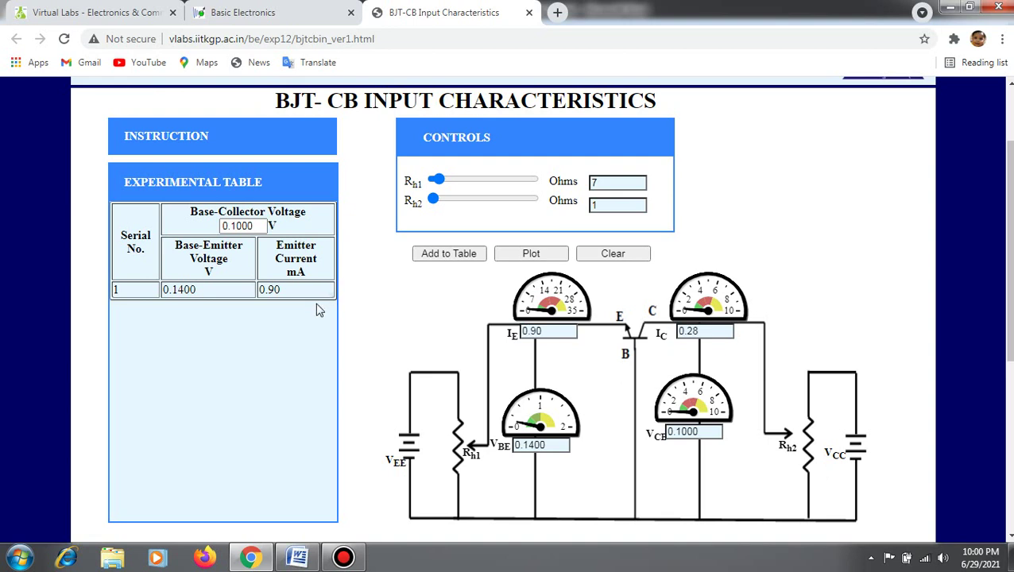
- Record four more input-characteristics readings in the table, with Rh1 at 15, 22, 30 and 39 ohms
left_click(449, 182)
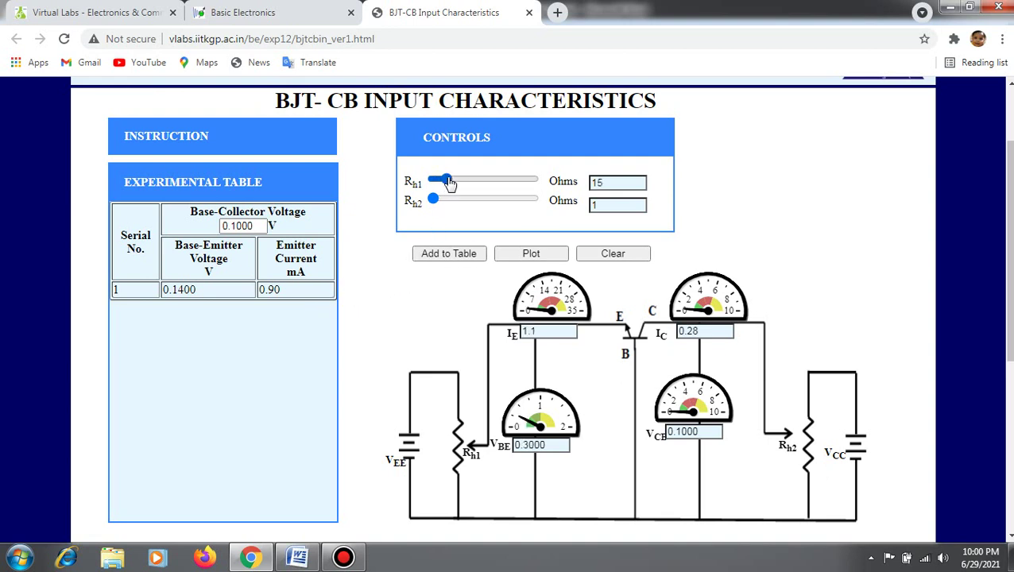
left_click(445, 257)
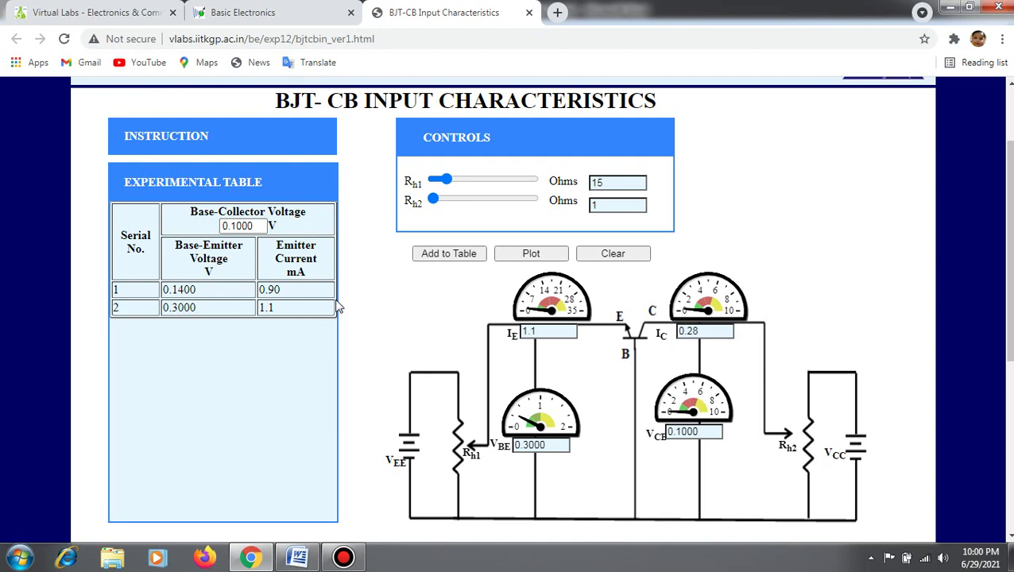
left_click_drag(445, 180, 454, 179)
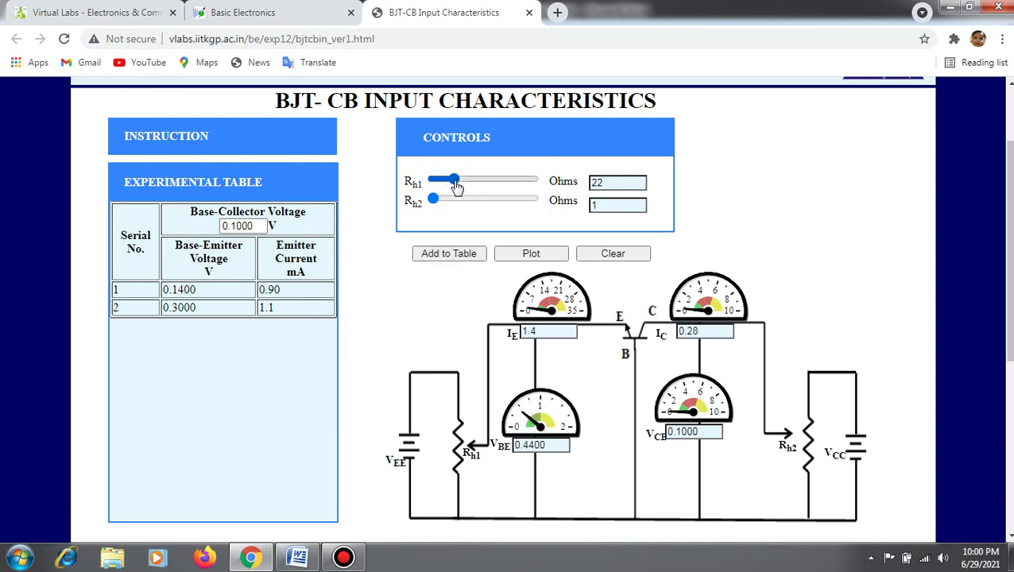
left_click(448, 255)
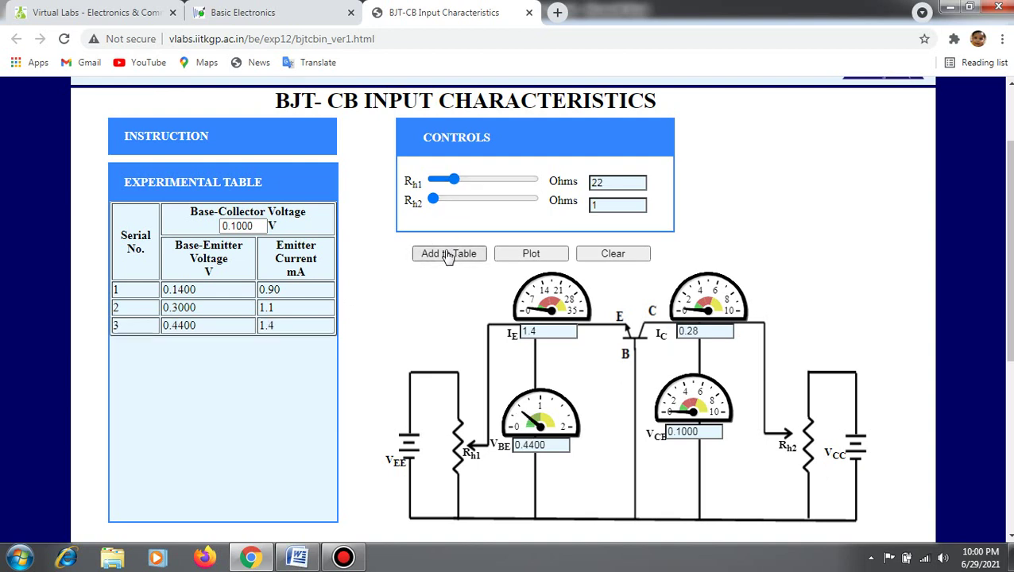
left_click(465, 182)
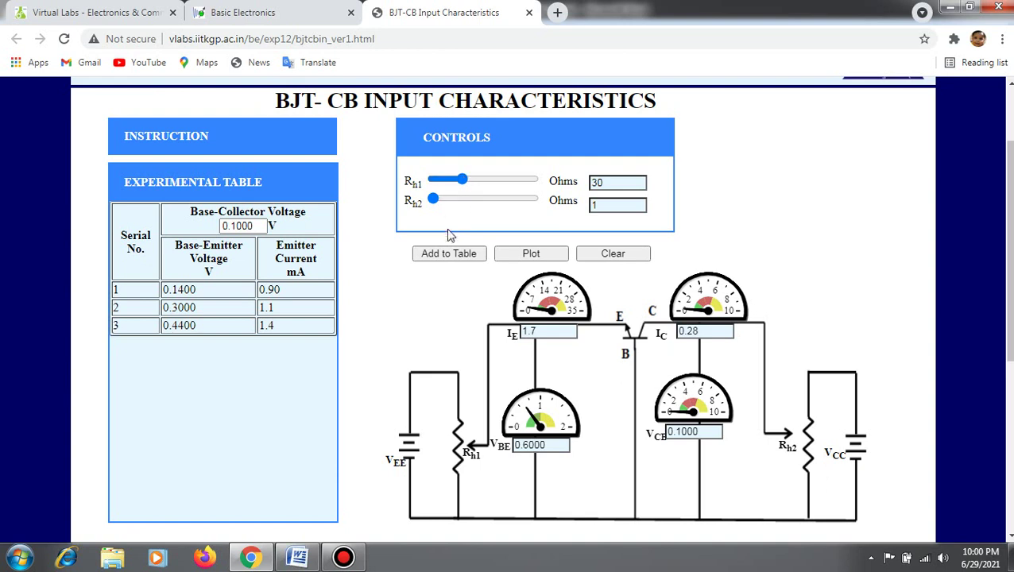
left_click(448, 255)
left_click(472, 182)
left_click(448, 254)
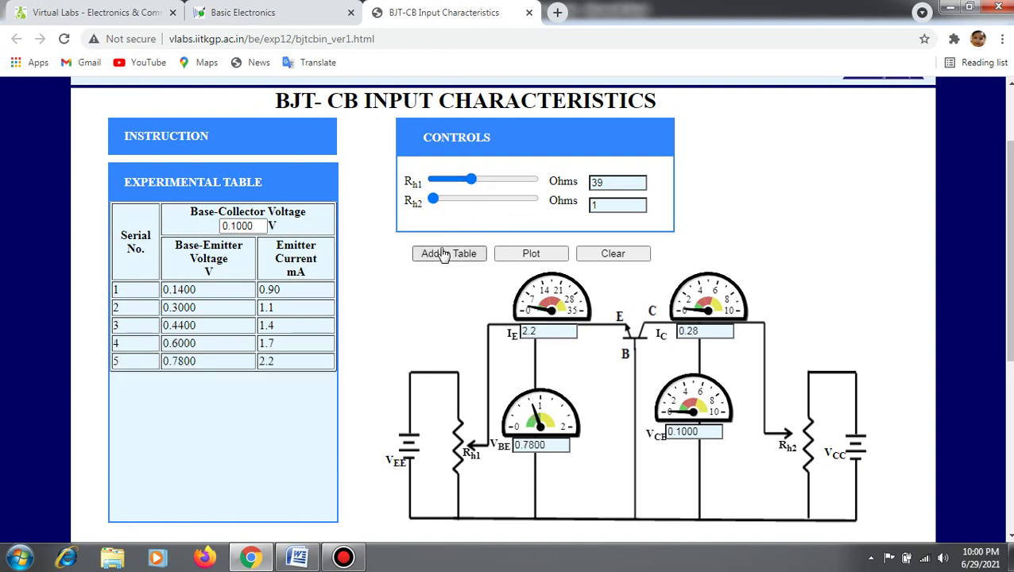
- Record input-characteristics readings in the table with Rh1 at 50, 59 and 67 ohms
left_click_drag(474, 181, 482, 179)
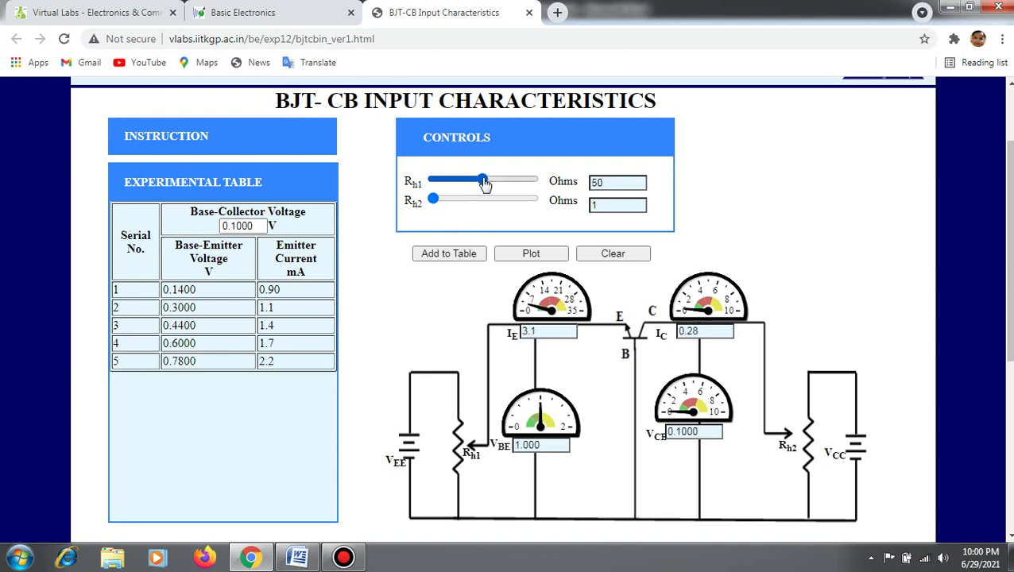
left_click(440, 256)
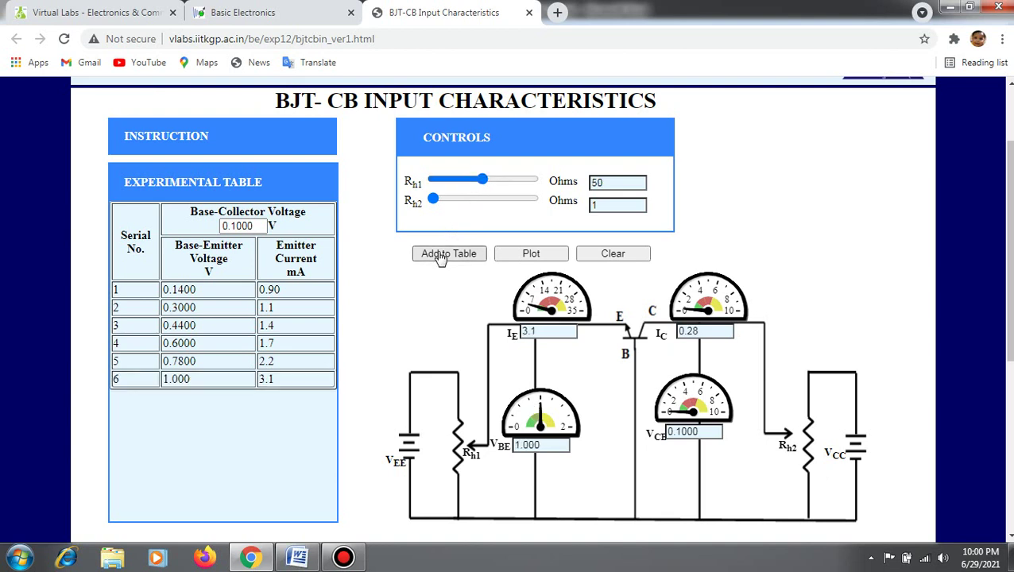
left_click(492, 182)
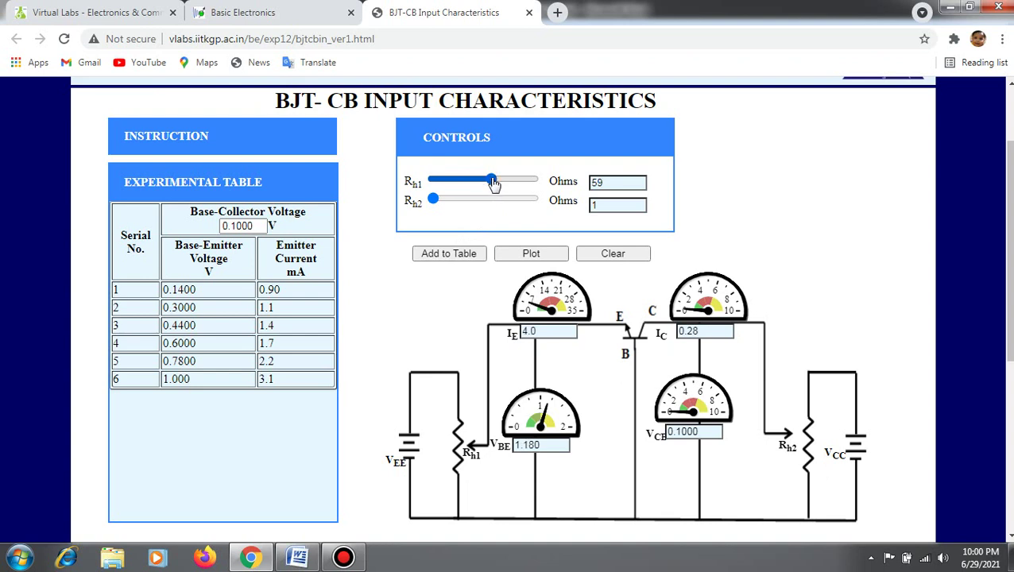
left_click(448, 254)
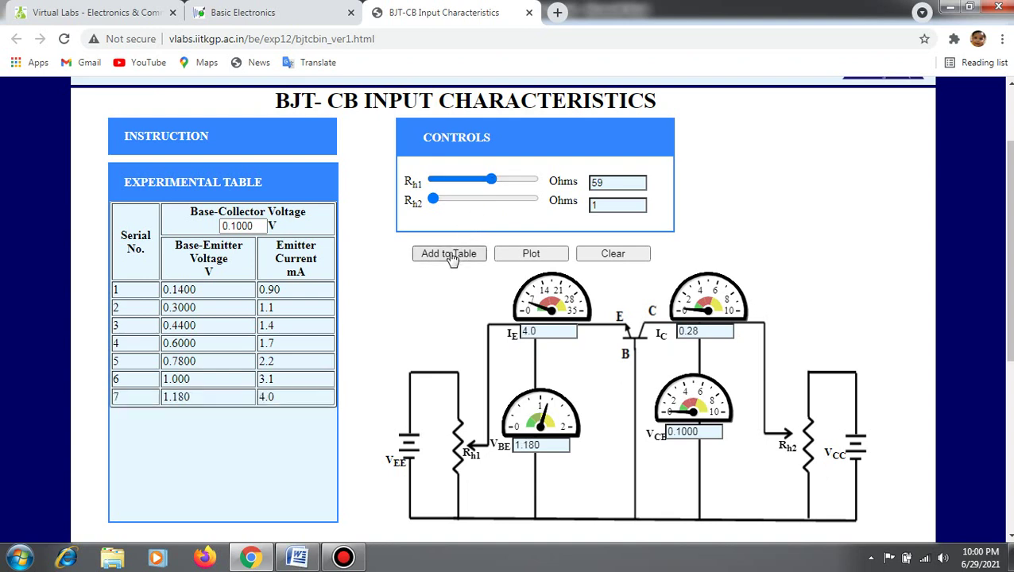
left_click(500, 181)
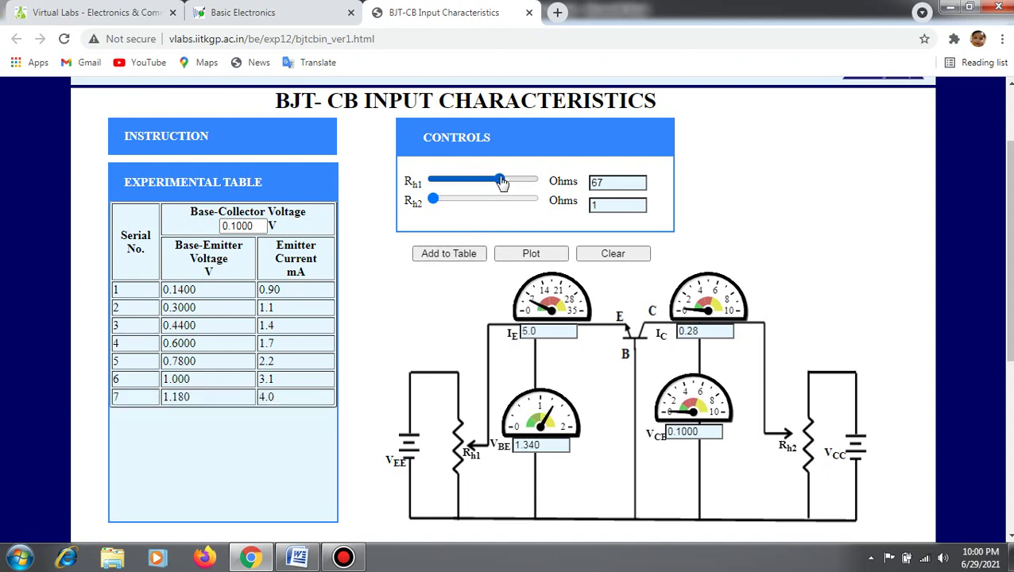
left_click(452, 254)
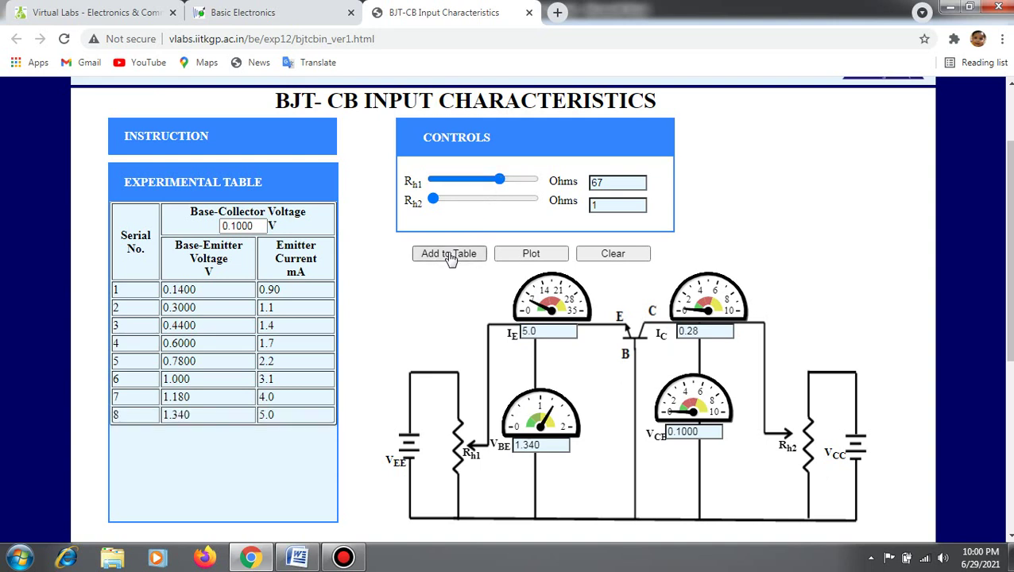
- Record readings with Rh1 at 75 and 86 ohms, and plot the emitter current against the base-emitter voltage
left_click(508, 183)
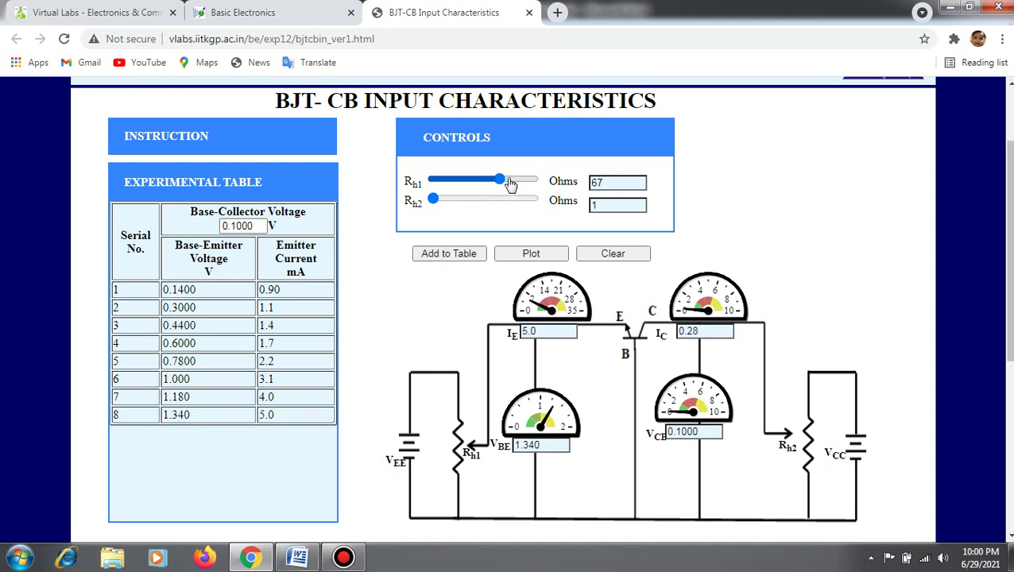
left_click(458, 256)
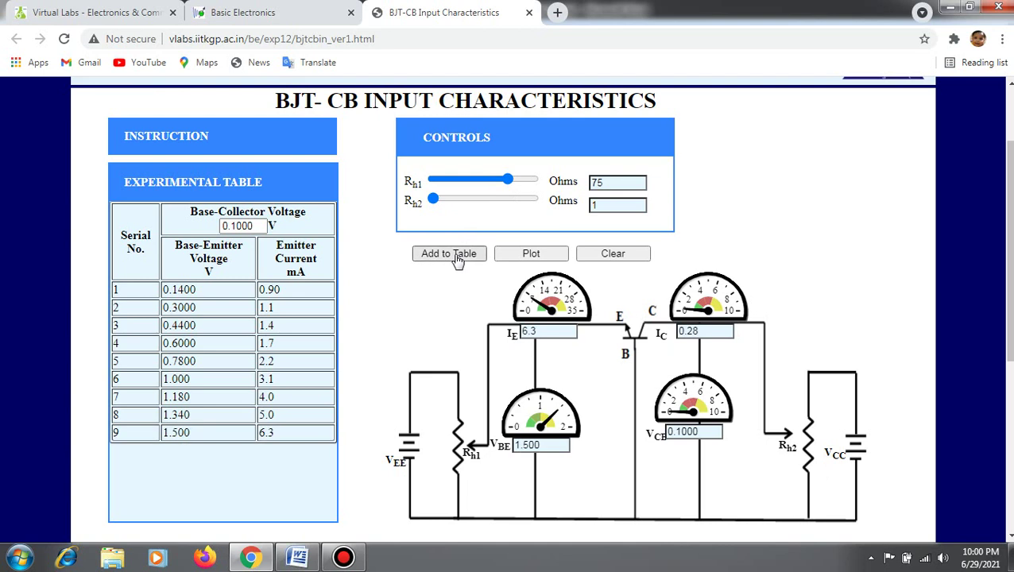
left_click(518, 181)
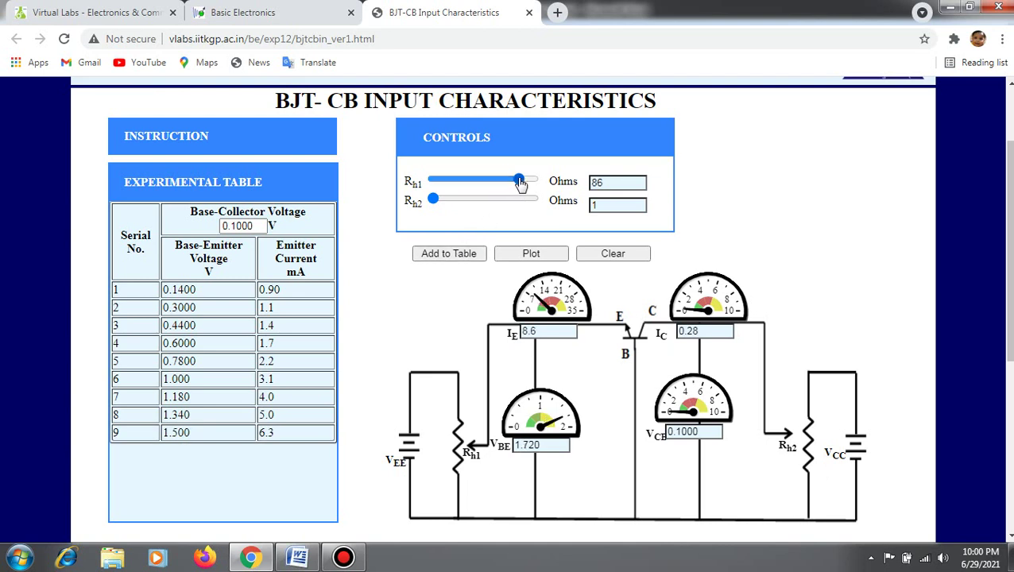
left_click(448, 254)
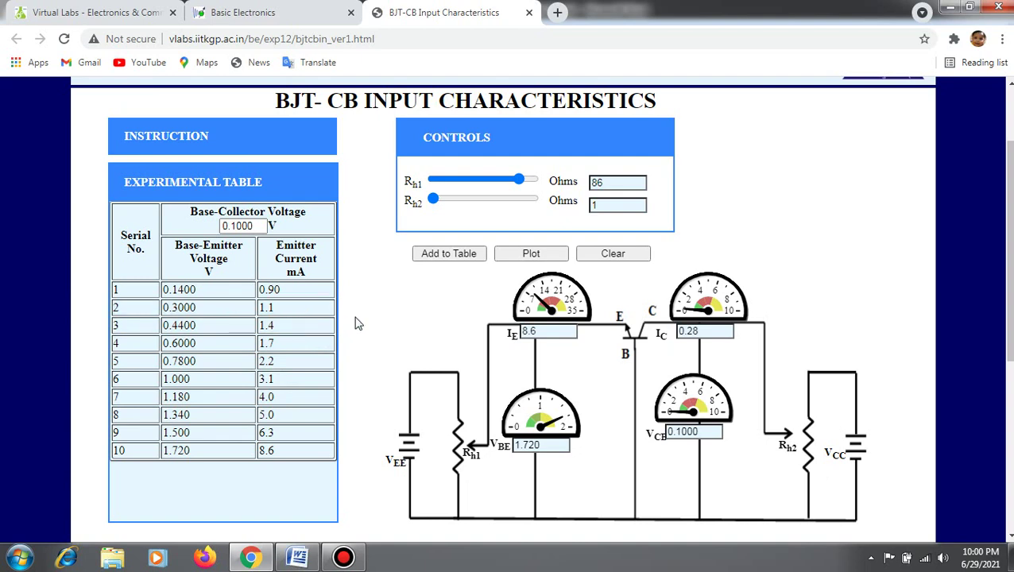
left_click(526, 254)
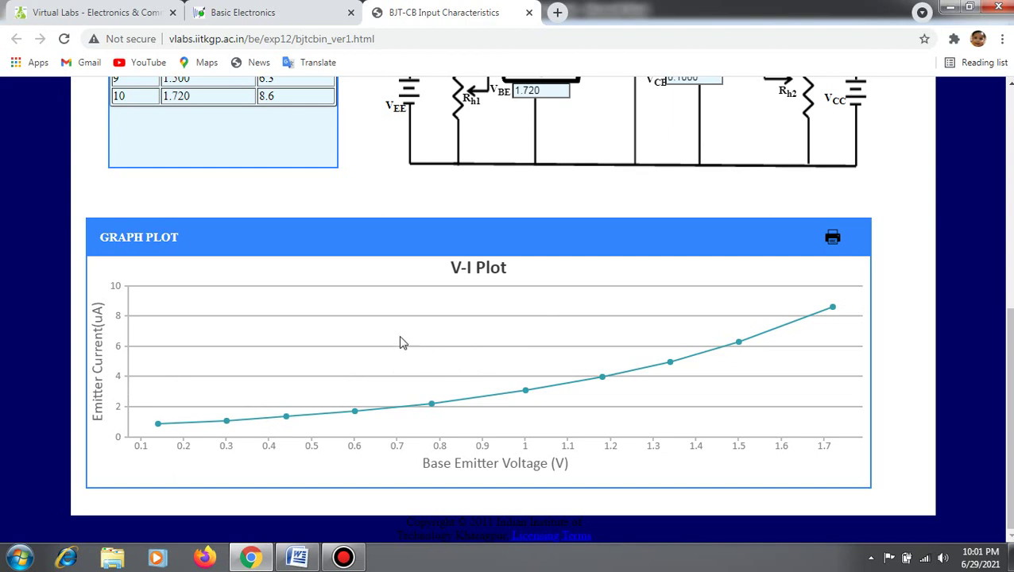
- Open the BJT output characteristics simulation from the common base experiment page
left_click(300, 12)
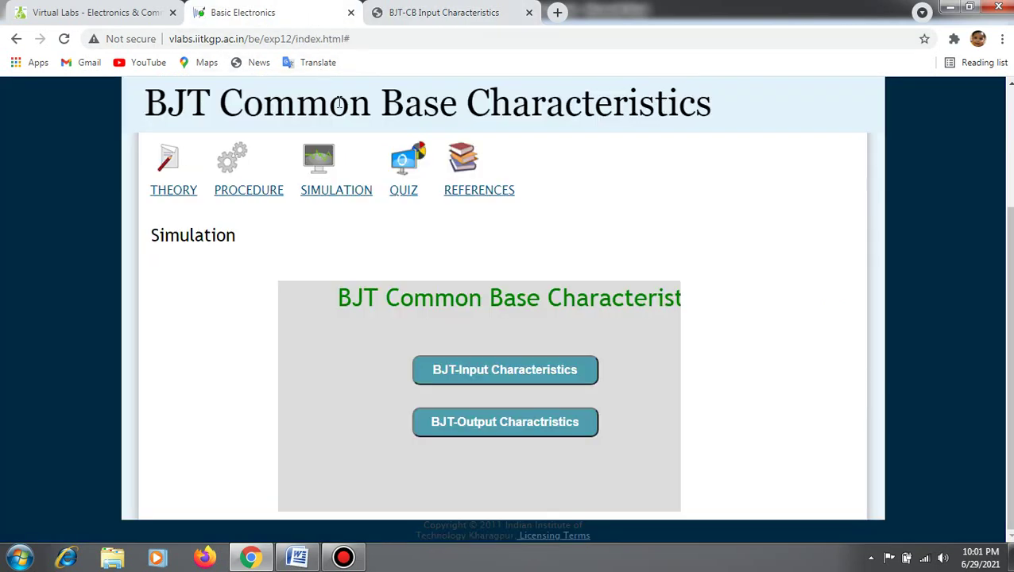
left_click(469, 427)
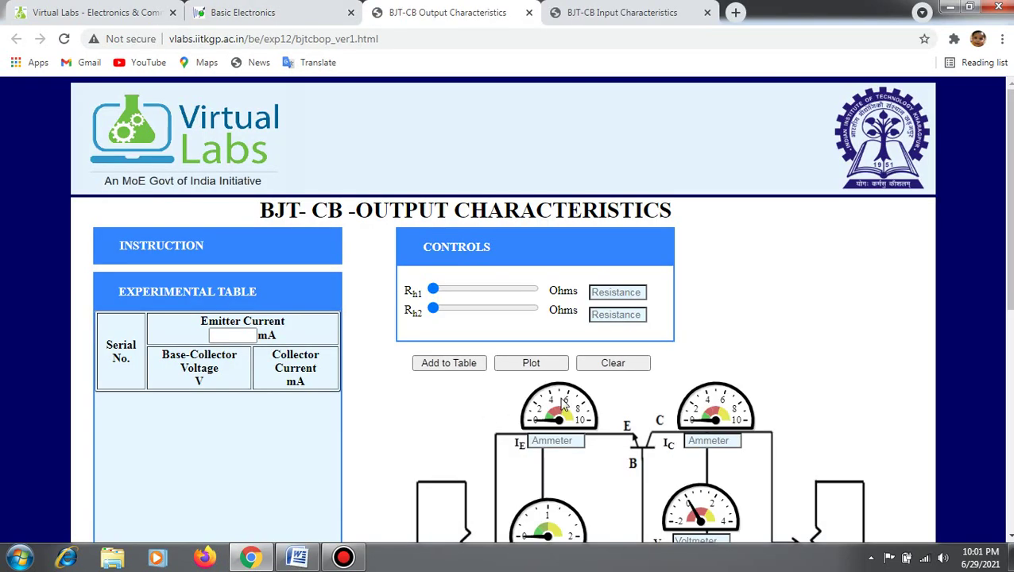
left_click(1009, 537)
left_click(1010, 538)
left_click(1009, 537)
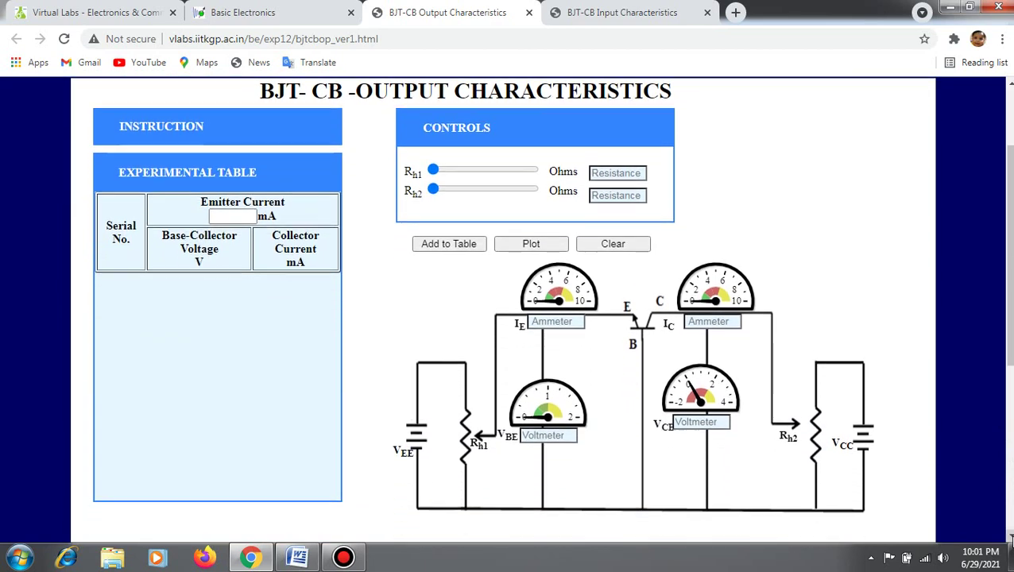
- Set Rh2 to 1 ohm and Rh1 to 12 ohms for a constant emitter current of 1.0 mA
left_click(442, 174)
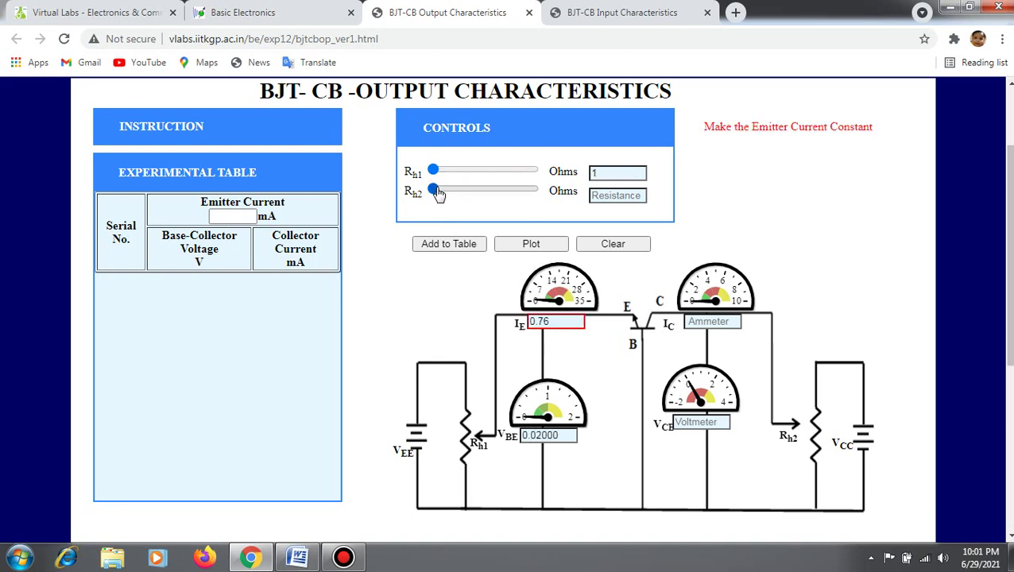
left_click_drag(440, 196, 433, 197)
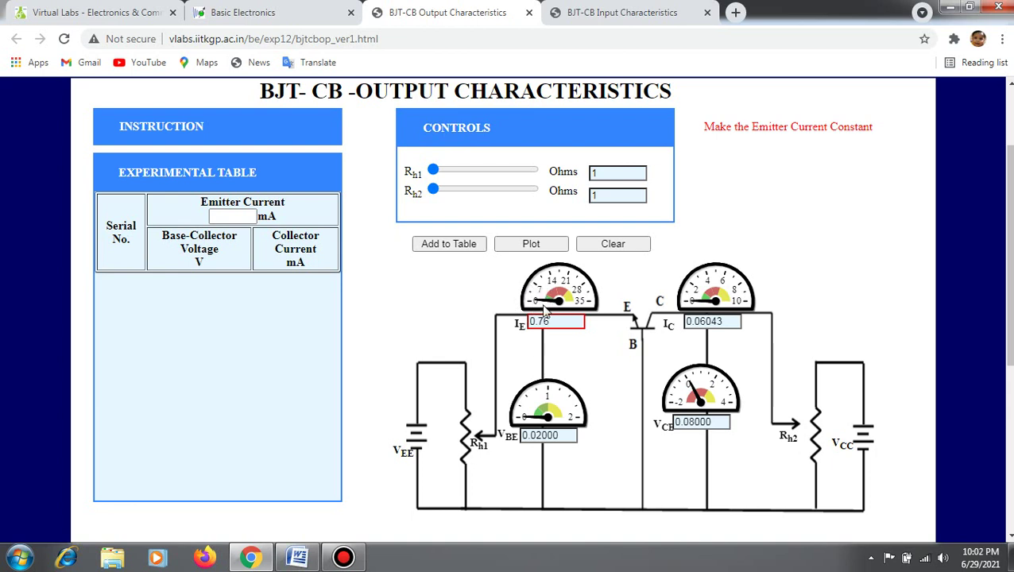
left_click(443, 171)
left_click_drag(442, 175, 450, 176)
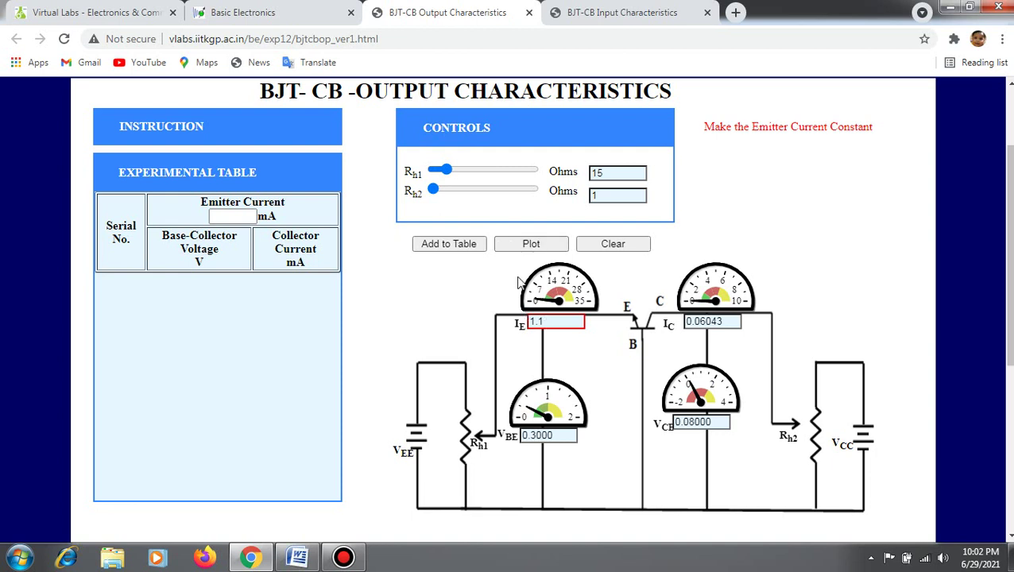
left_click(447, 176)
key("Left")
key("Left")
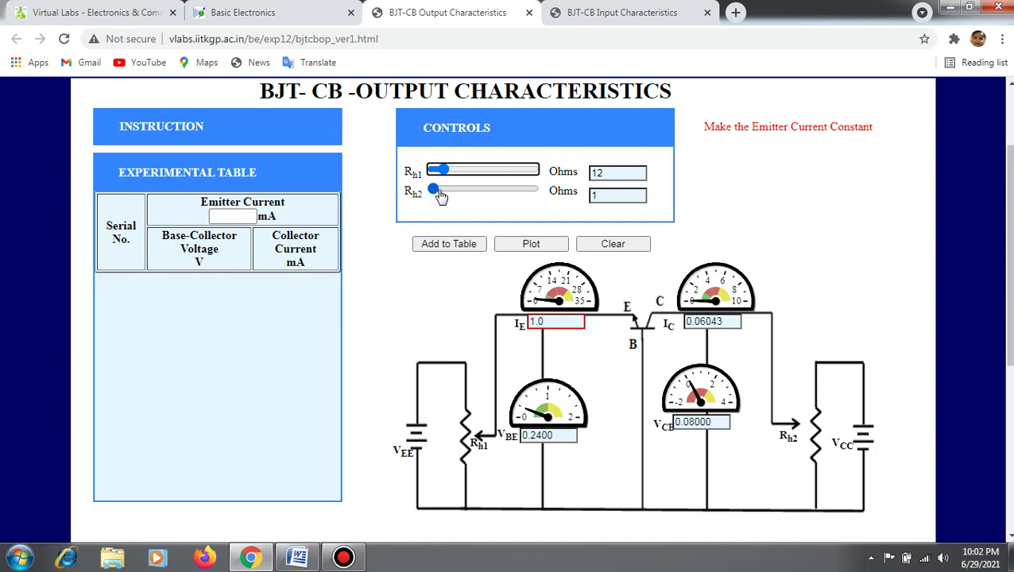
- Record the first output-characteristics reading in the table with Rh2 at 7 ohms
left_click_drag(439, 195, 442, 197)
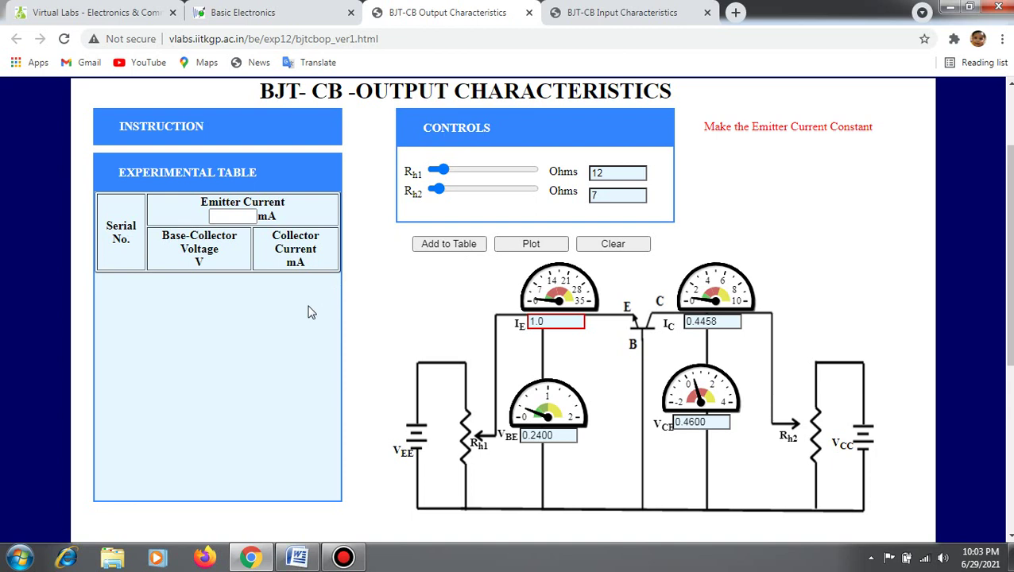
left_click(447, 248)
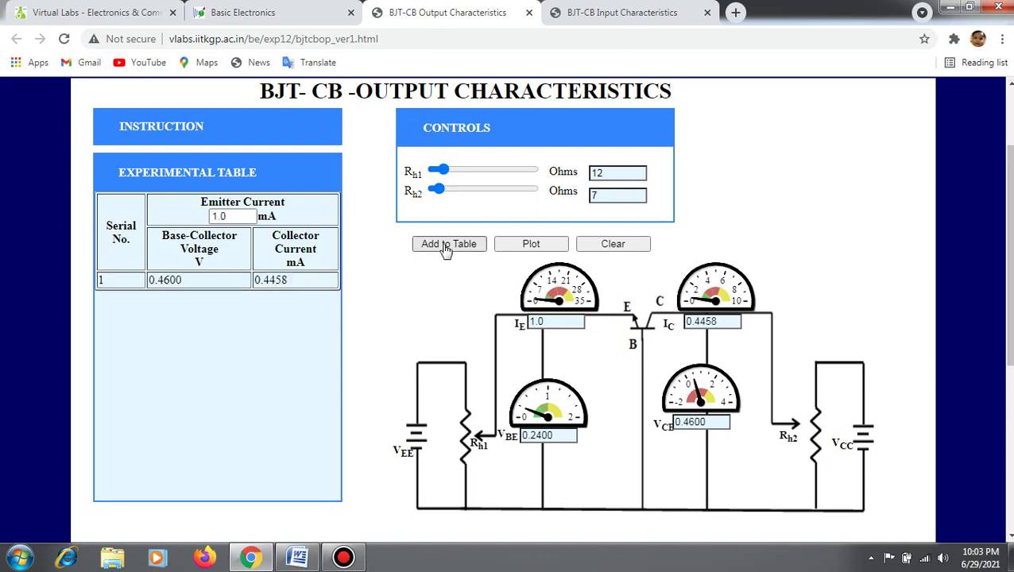
left_click(235, 216)
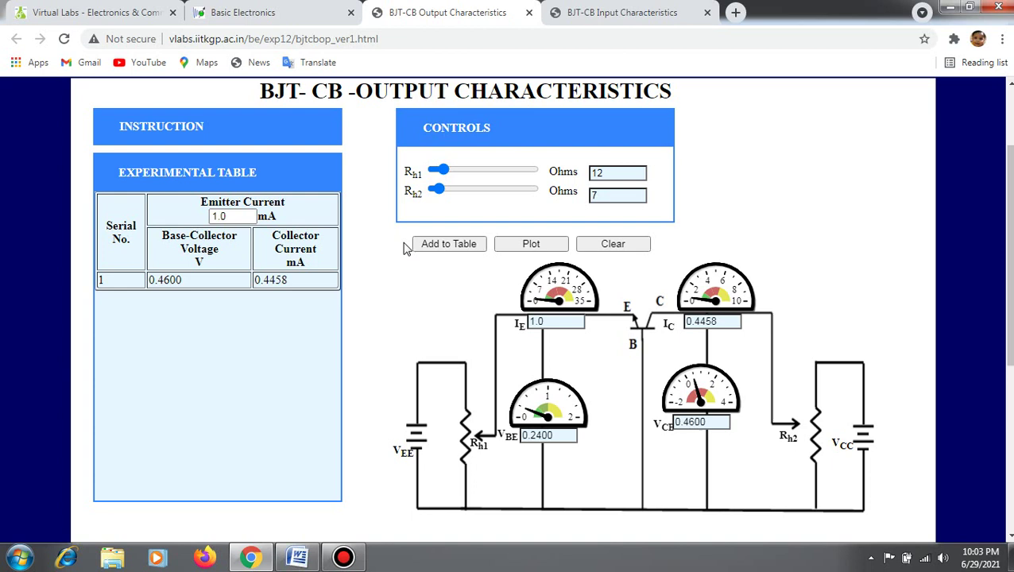
- Record three more output-characteristics readings in the table with Rh2 at 18, 27 and 35 ohms
left_click(451, 191)
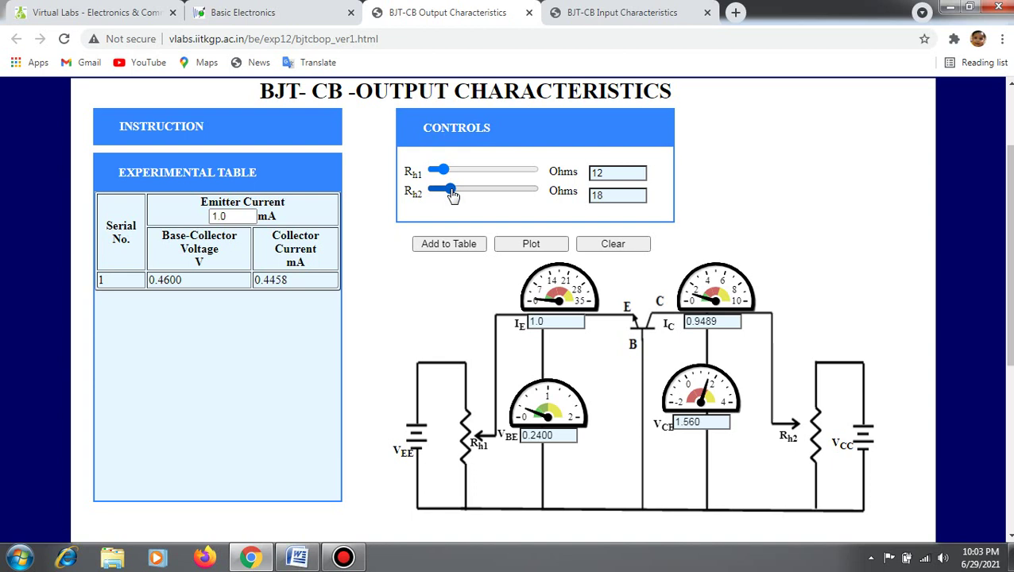
left_click(441, 248)
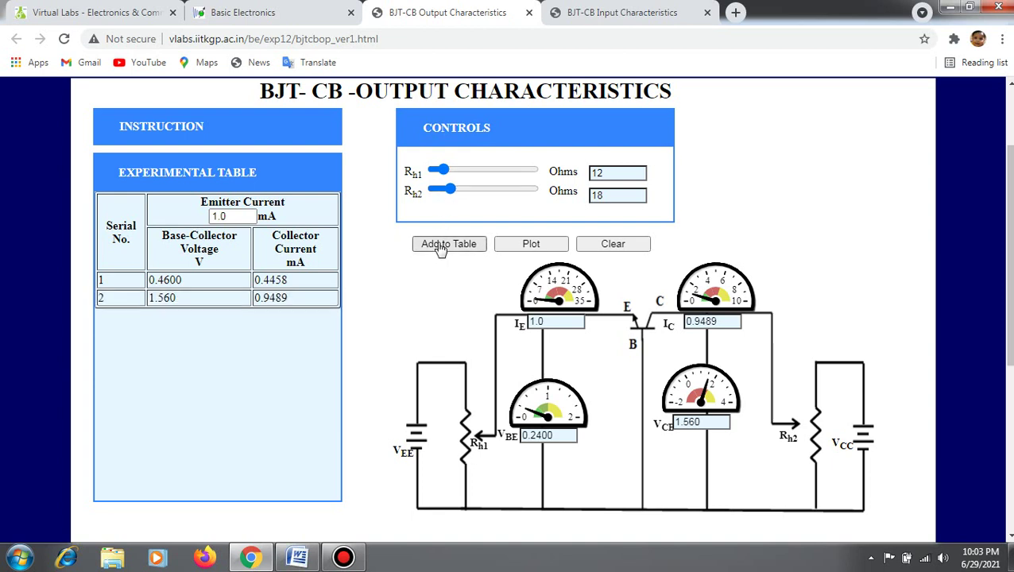
left_click(460, 195)
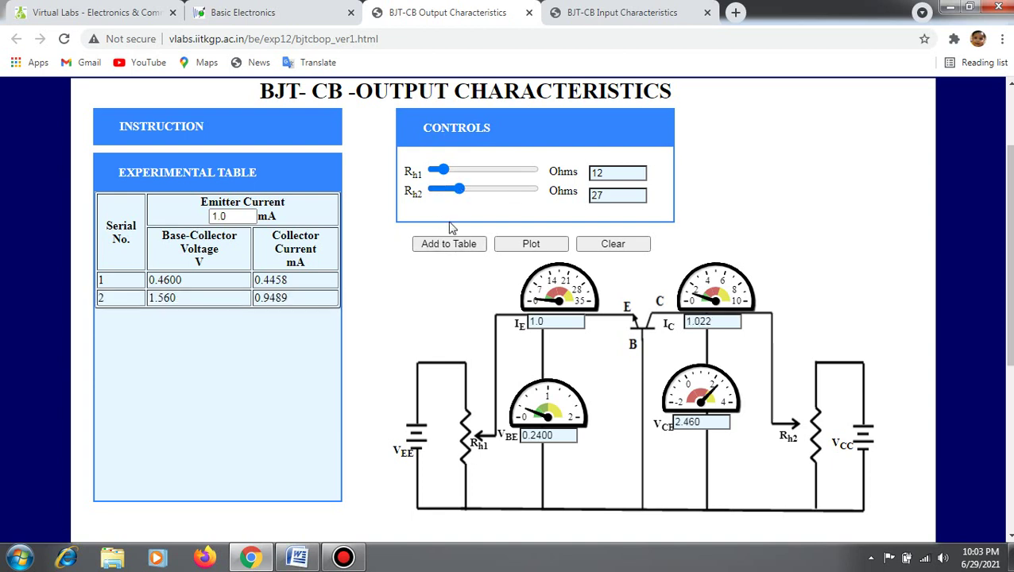
left_click(449, 246)
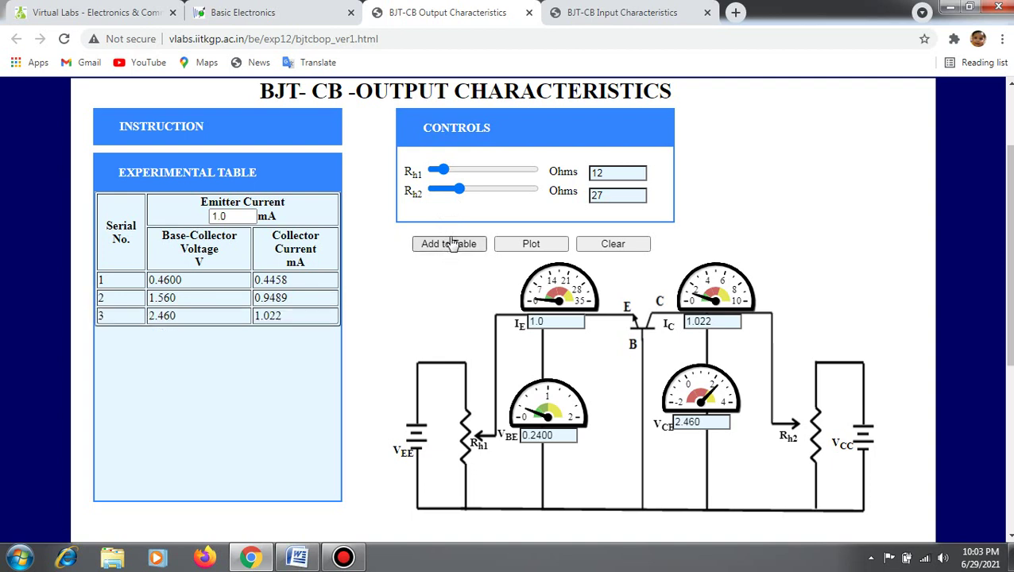
left_click(469, 191)
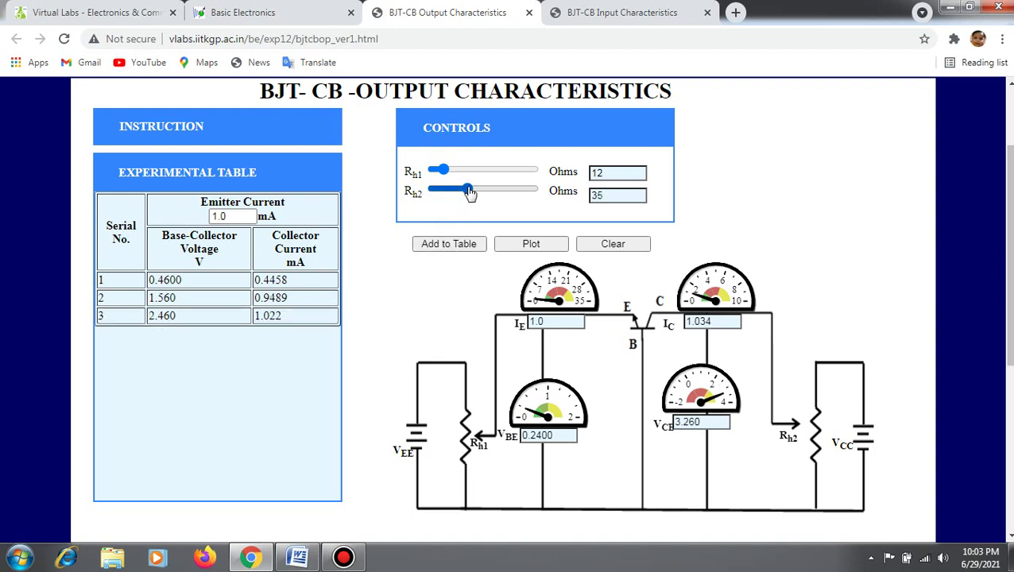
left_click(445, 246)
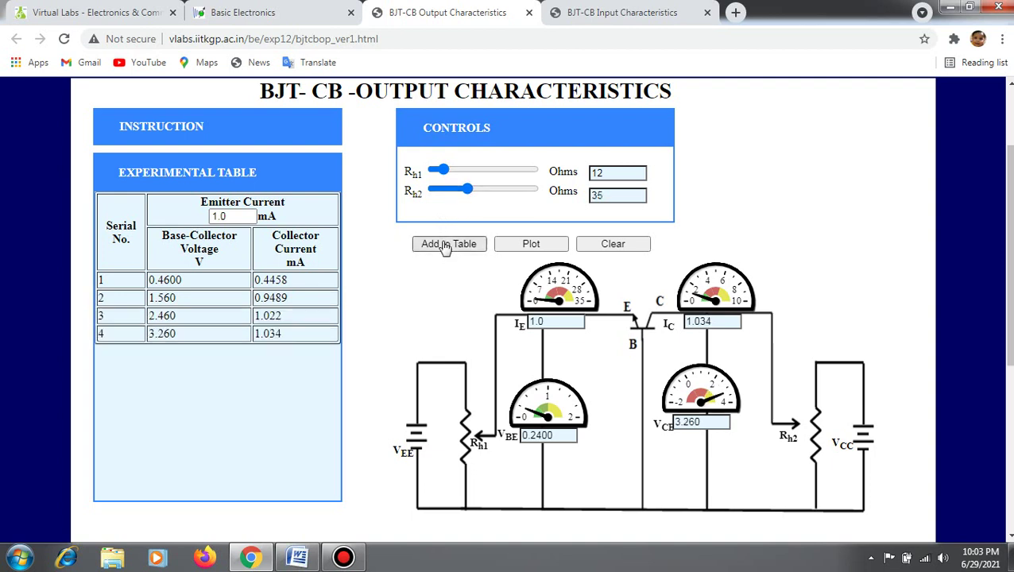
- Raise Rh2 in four stages to 66 ohms, recording readings at base-collector voltages of 3.960, 4.560, 5.460 and 6.360 V
left_click(475, 195)
left_click(437, 247)
left_click(480, 192)
left_click(460, 246)
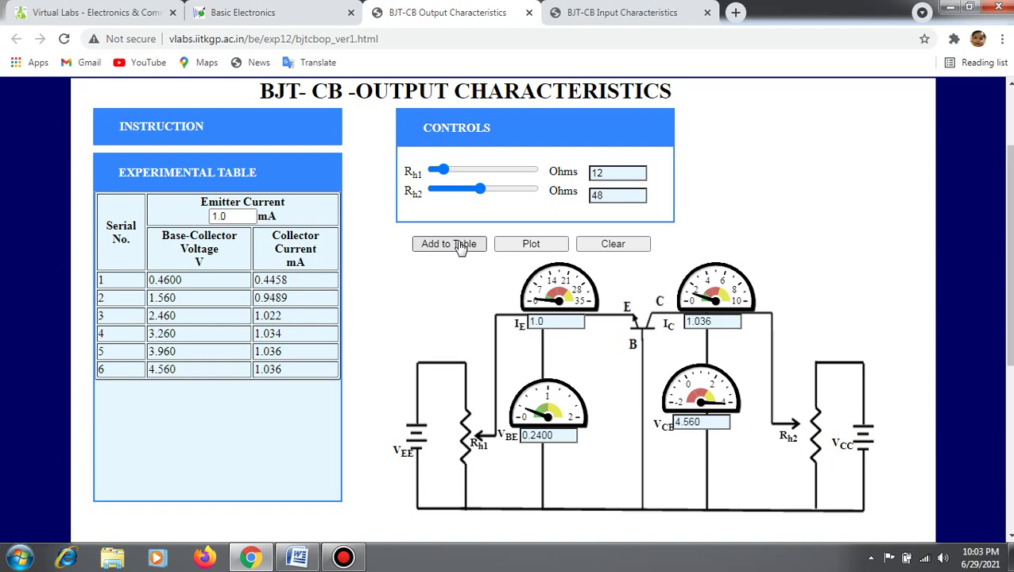
left_click(489, 190)
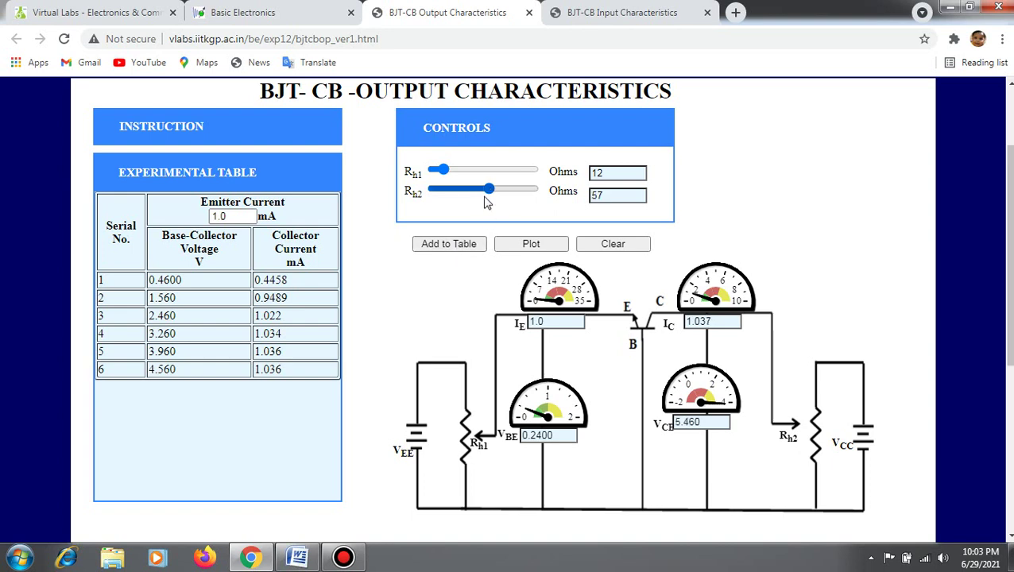
left_click(458, 248)
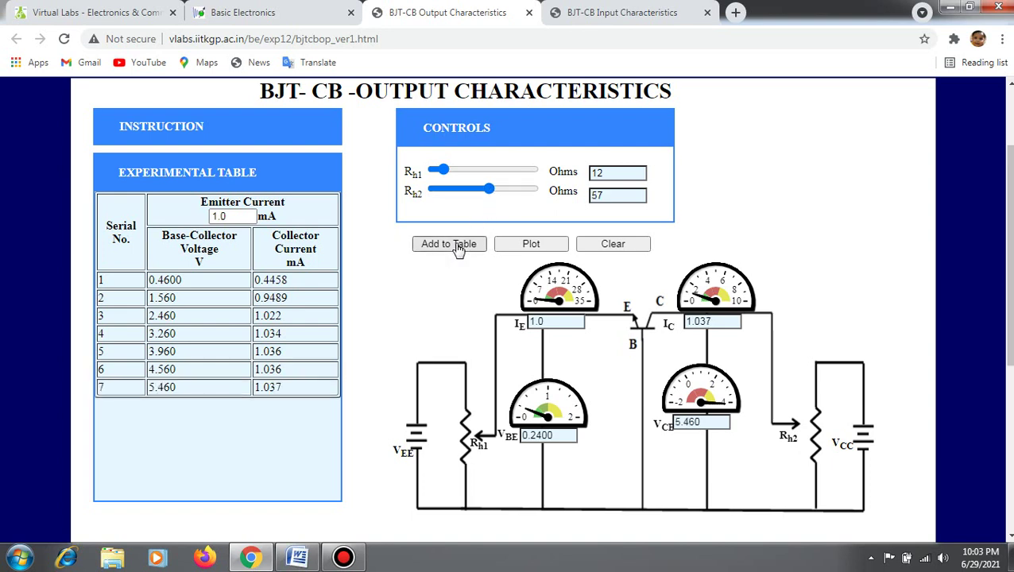
left_click(499, 190)
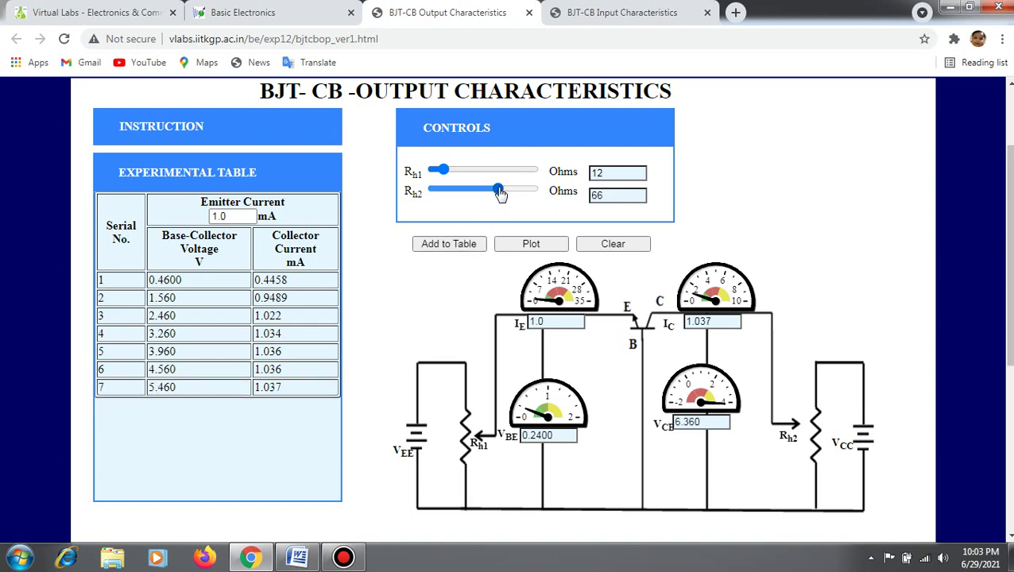
left_click(457, 248)
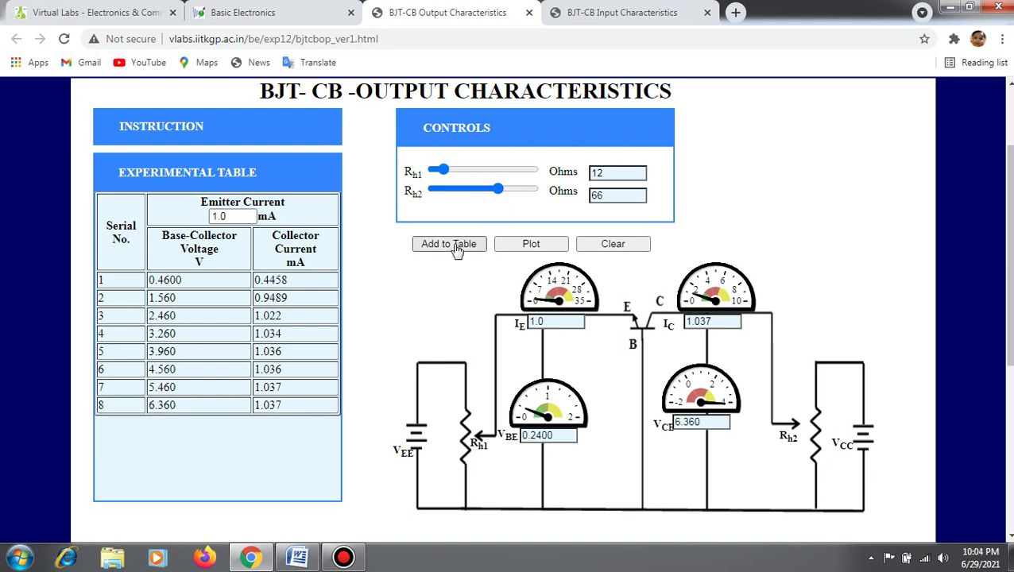
- Raise Rh2 to 83 ohms, recording readings at 7.160 and 8.060 V, and plot the collector current against the base-collector voltage
left_click(508, 191)
left_click(457, 247)
left_click(517, 191)
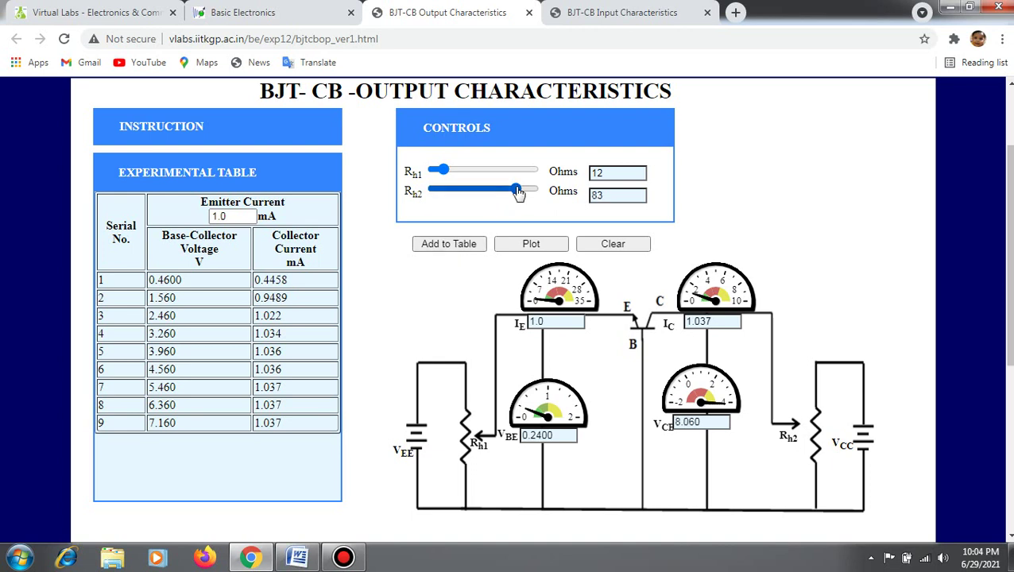
left_click(458, 252)
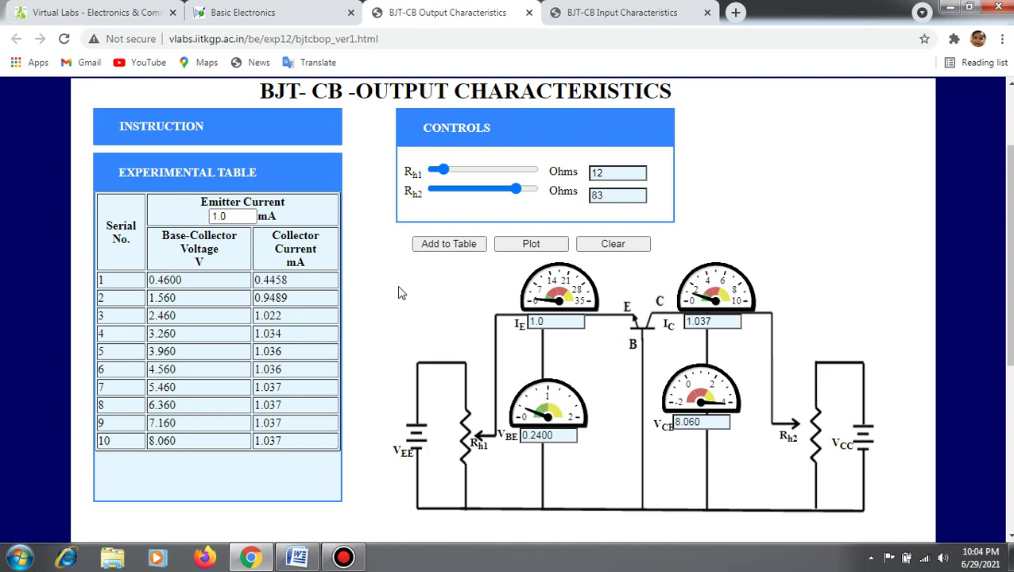
left_click(531, 247)
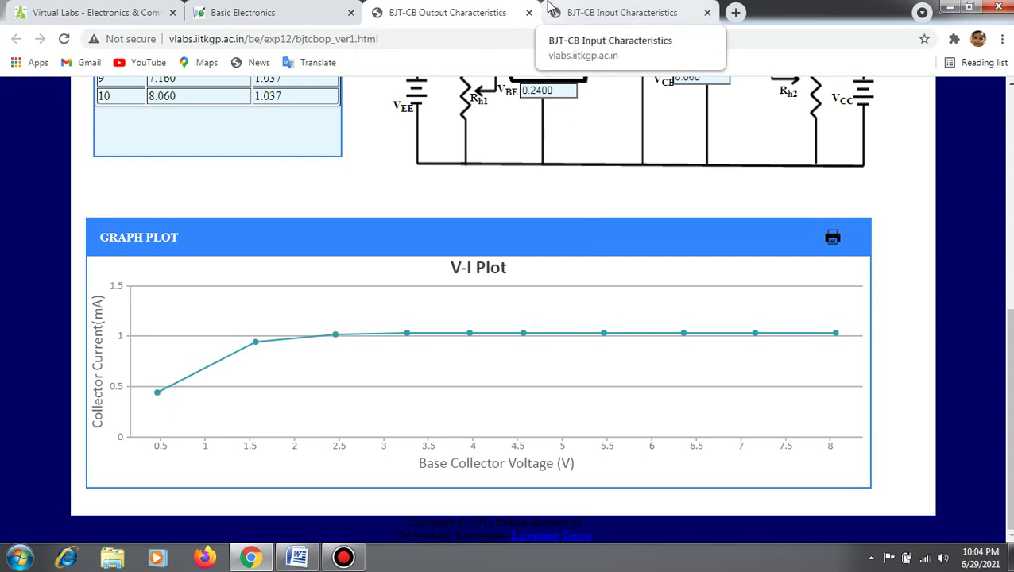
mouse_move(550, 6)
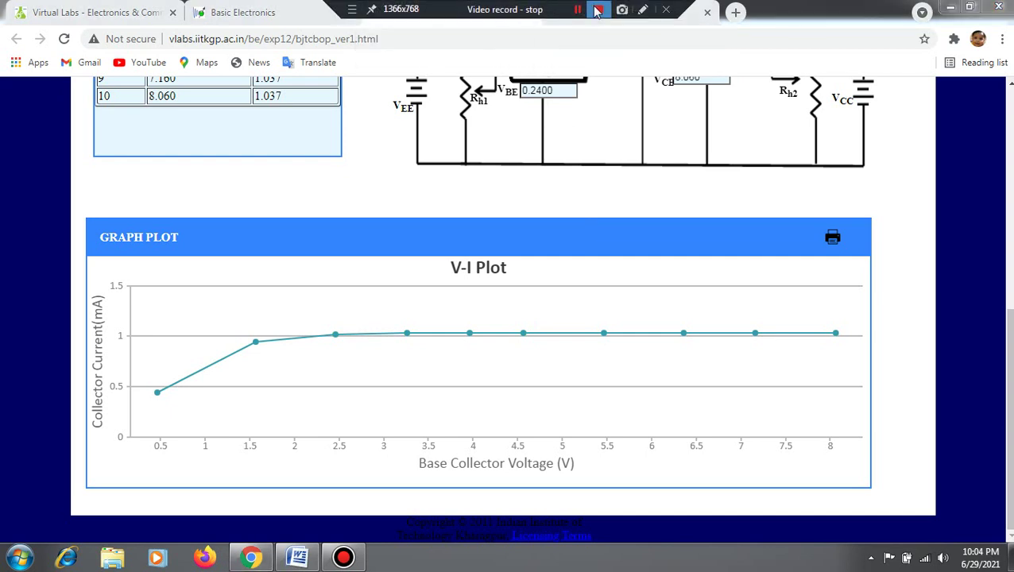